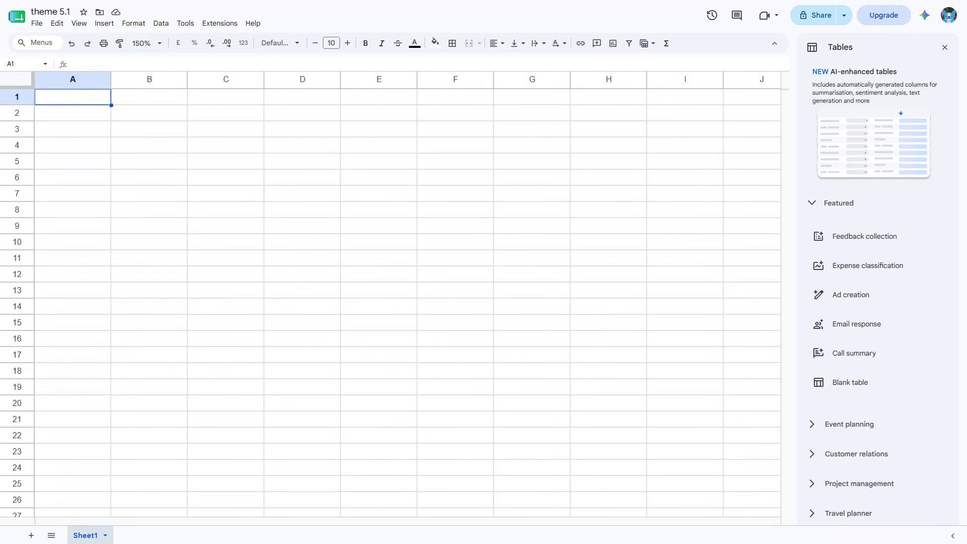
Step: Rename the spreadsheet "Conditional Formatting Demo"
{"action": "left_click", "coordinate": [51, 12]}
{"action": "key", "text": "ctrl+a"}
{"action": "type", "text": "Conditional Formatting Demo"}
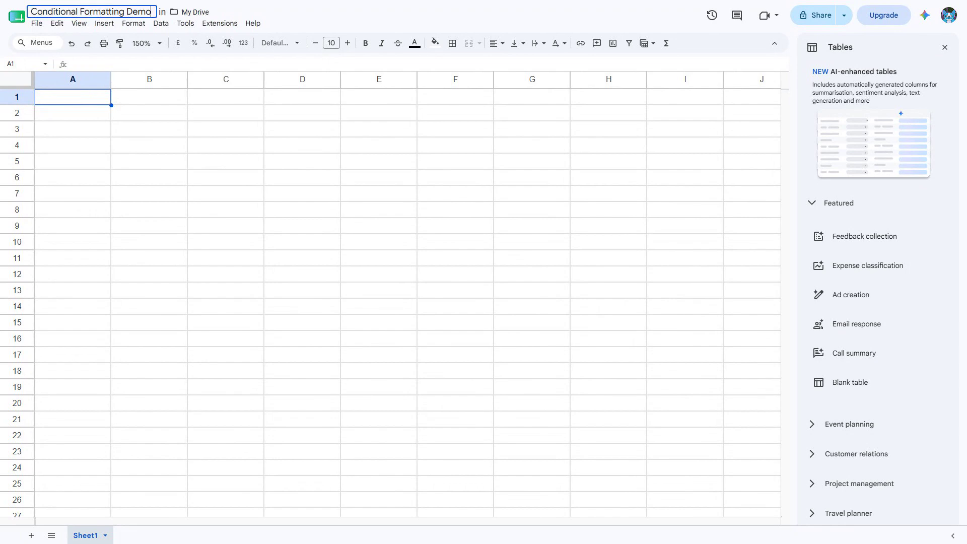
{"action": "key", "text": "Return"}
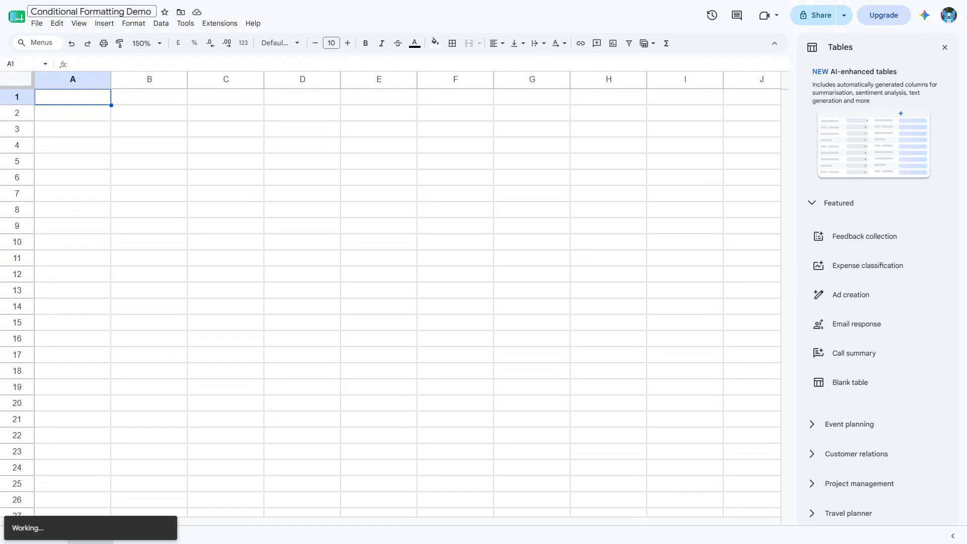
Step: Enter the column headers Product, Revenue and Status in cells A1 to C1
{"action": "type", "text": "Product"}
{"action": "key", "text": "Tab"}
{"action": "type", "text": "Revenue"}
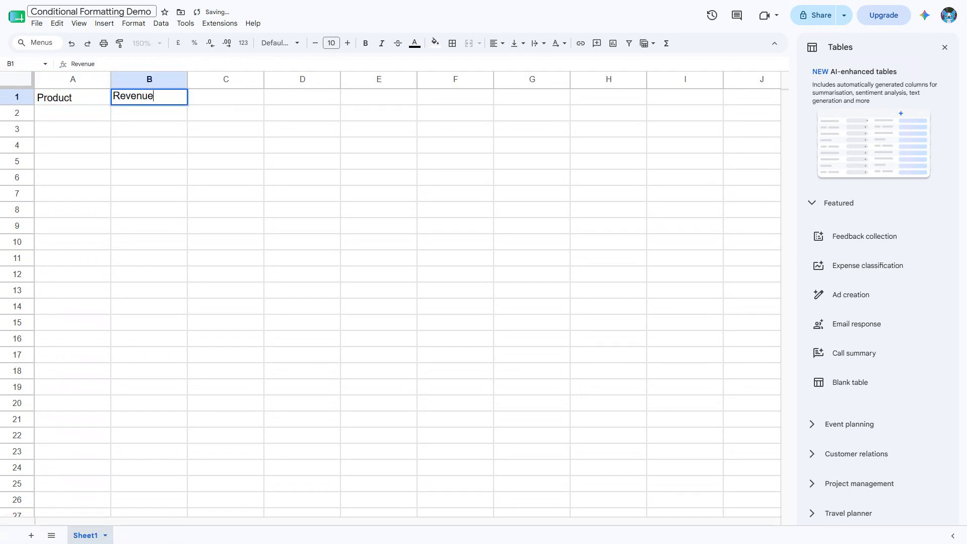
{"action": "key", "text": "Tab"}
{"action": "type", "text": "Status"}
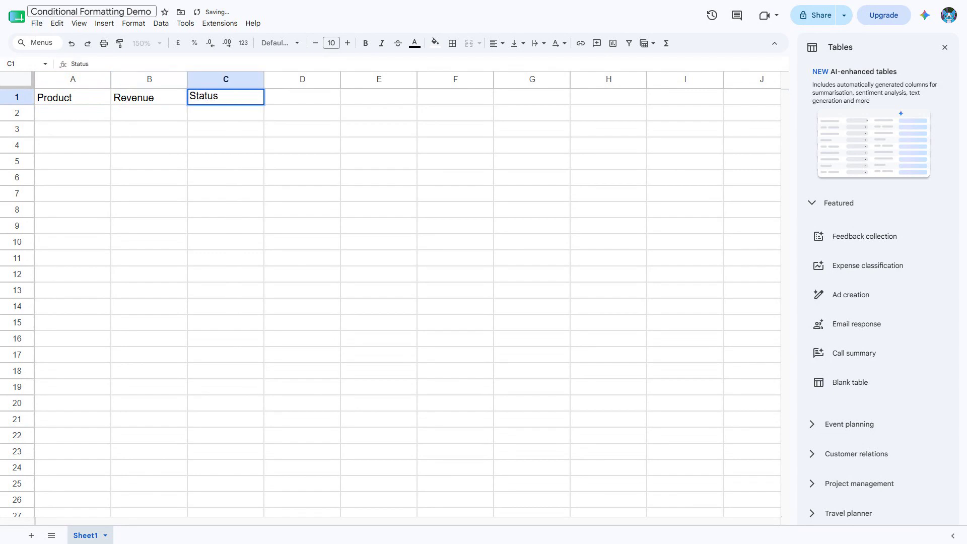
{"action": "key", "text": "Return"}
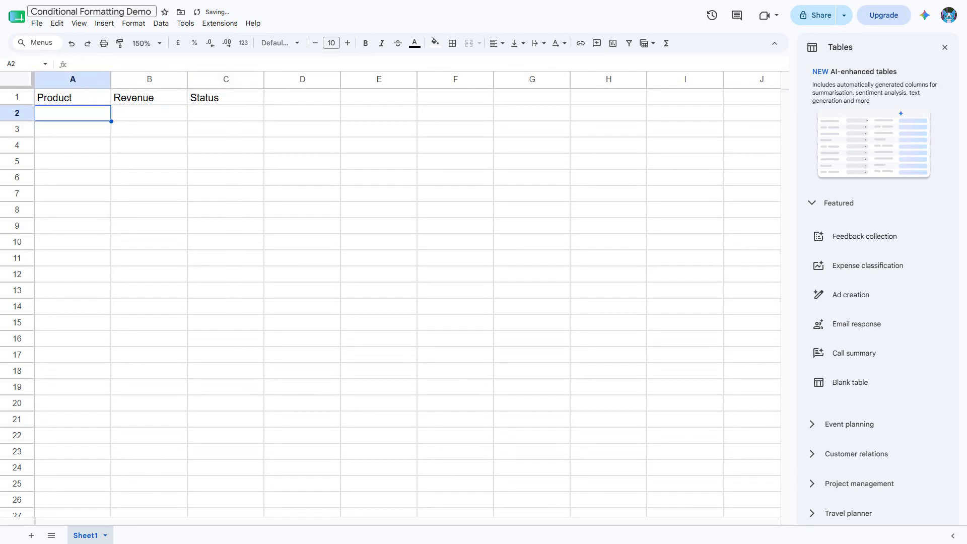
Step: Fill row 2 with product Alpha, revenue 12000 and status OK
{"action": "type", "text": "Alpha"}
{"action": "key", "text": "Tab"}
{"action": "type", "text": "12000"}
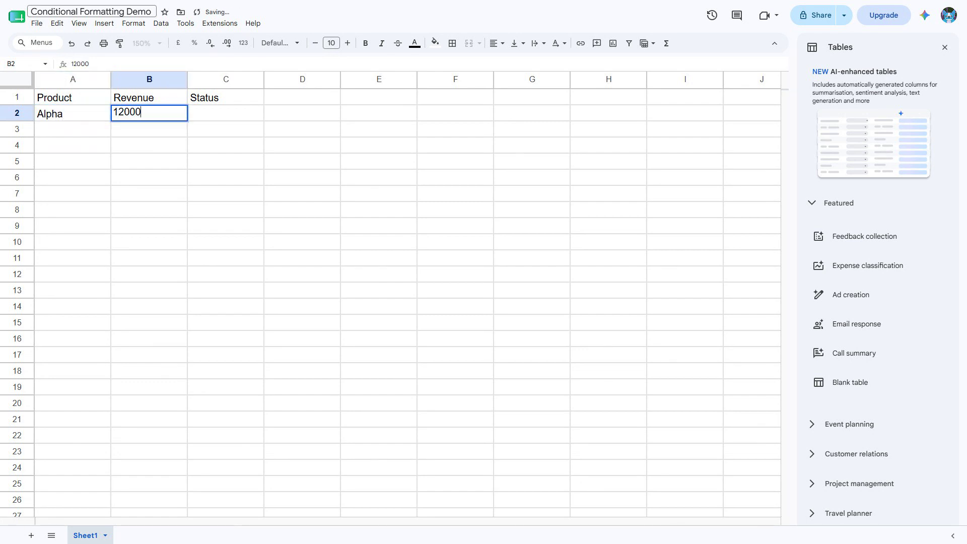
{"action": "key", "text": "Tab"}
{"action": "type", "text": "OK"}
{"action": "key", "text": "Return"}
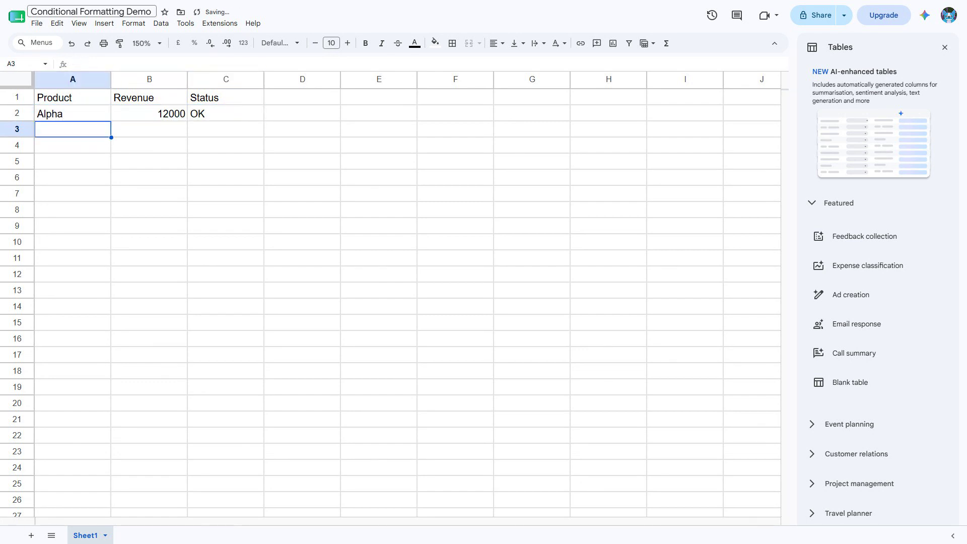
Step: Fill row 3 with product Bravo, revenue 45000 and status Great
{"action": "type", "text": "Bravo"}
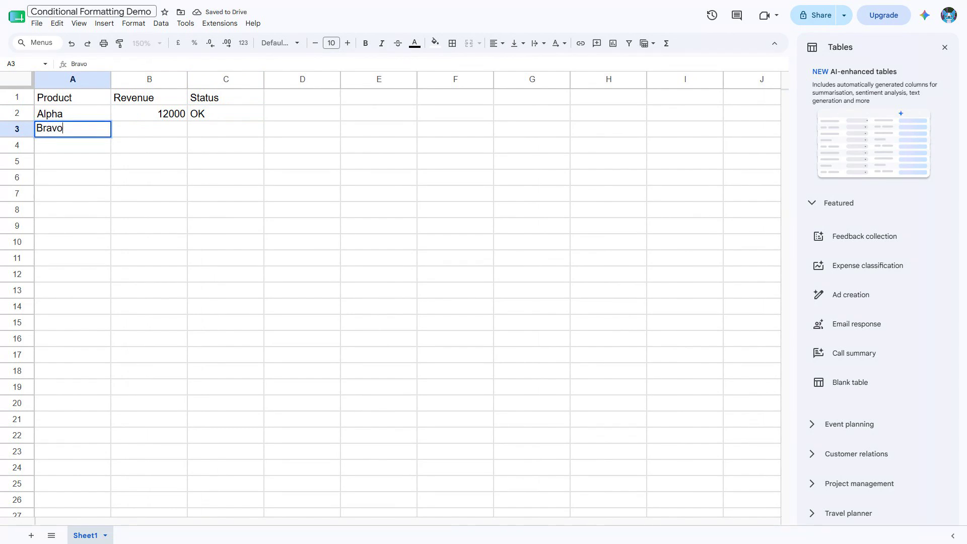
{"action": "key", "text": "Tab"}
{"action": "type", "text": "45000"}
{"action": "key", "text": "Tab"}
{"action": "type", "text": "Great"}
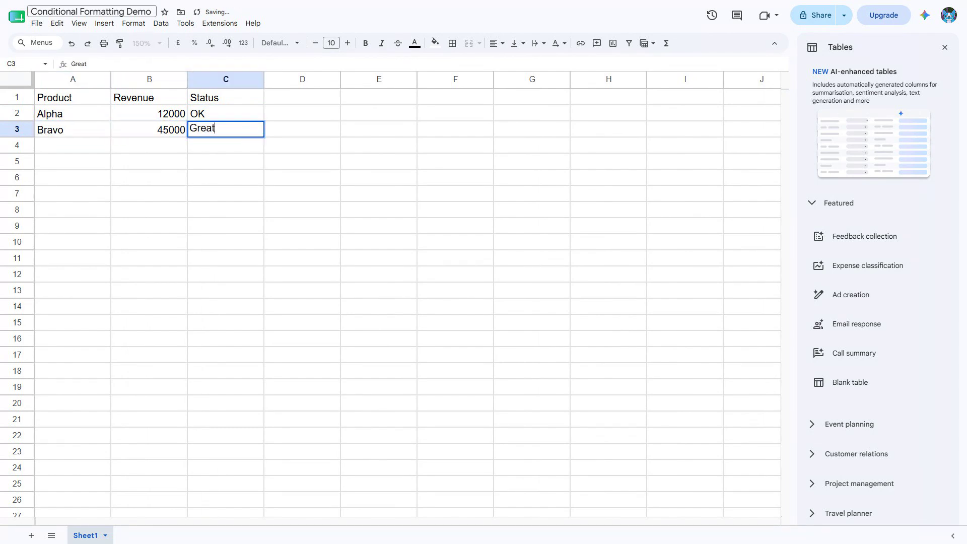
{"action": "key", "text": "Return"}
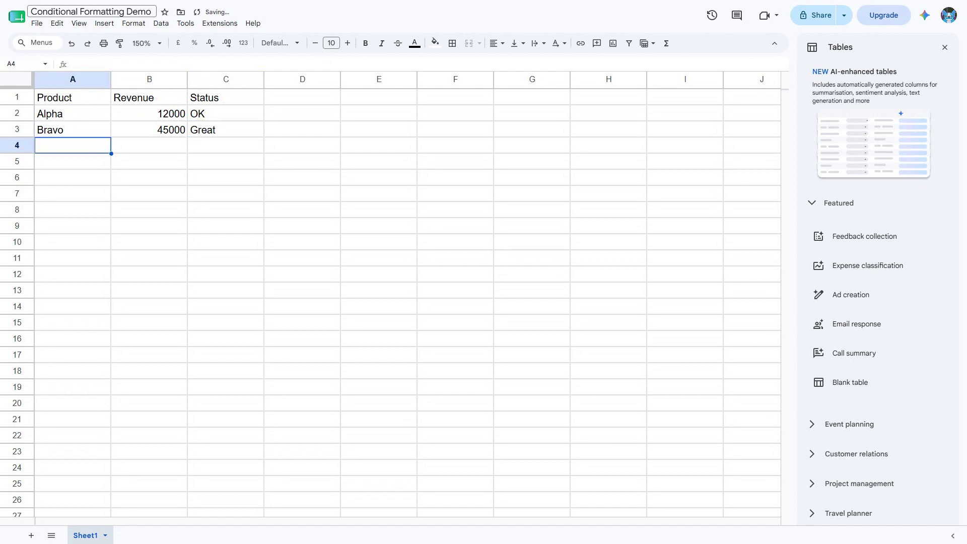
Step: Fill row 4 with product Charlie, revenue 8000 and status At Risk
{"action": "type", "text": "Charlie"}
{"action": "key", "text": "Tab"}
{"action": "type", "text": "8000"}
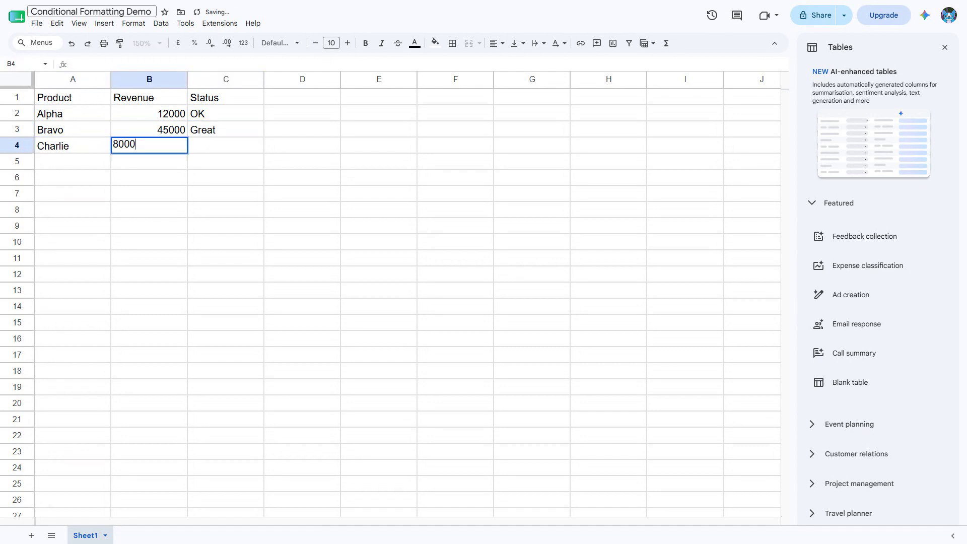
{"action": "key", "text": "Tab"}
{"action": "type", "text": "At Risk"}
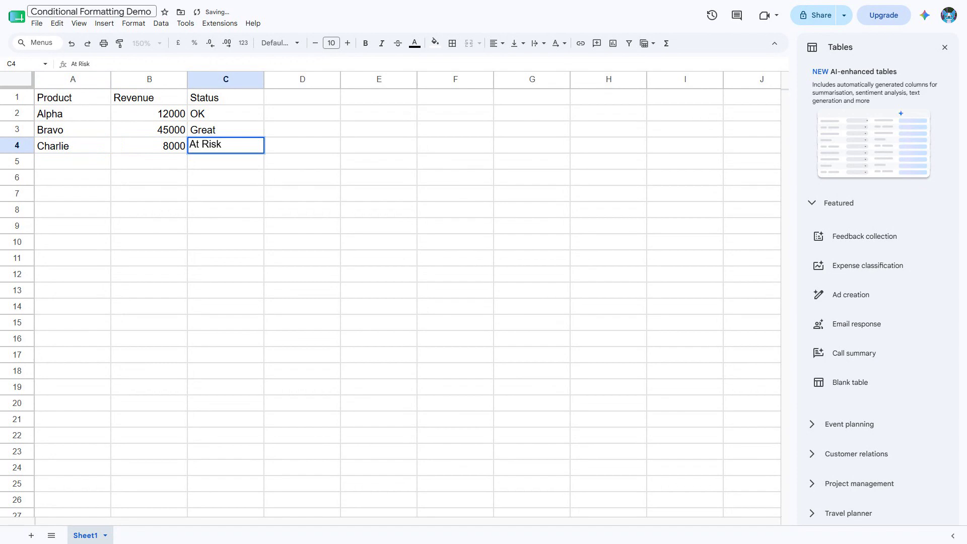
{"action": "key", "text": "Return"}
Step: Fill row 5 with product Delta, revenue 32000 and status OK
{"action": "type", "text": "Del"}
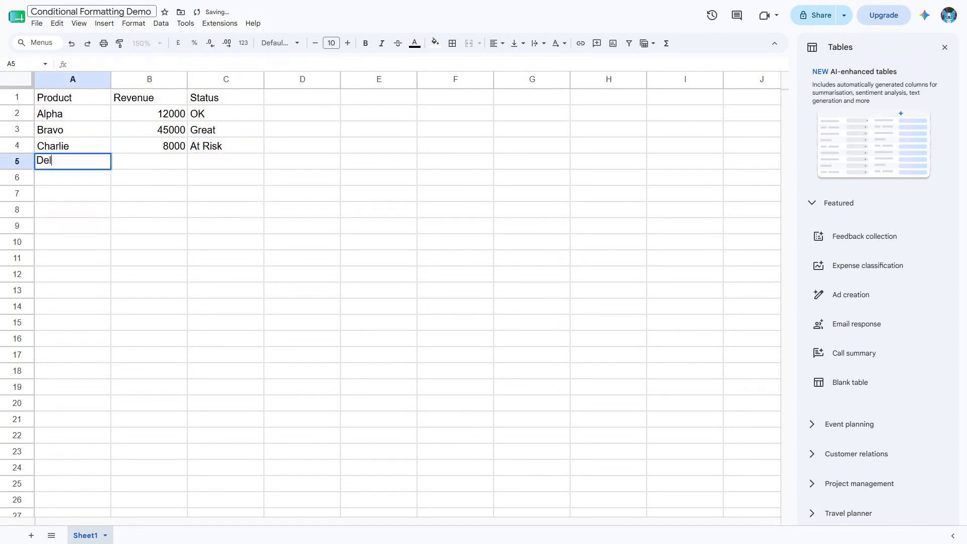
{"action": "type", "text": "ta"}
{"action": "key", "text": "Tab"}
{"action": "type", "text": "32000"}
{"action": "key", "text": "Tab"}
{"action": "type", "text": "OK"}
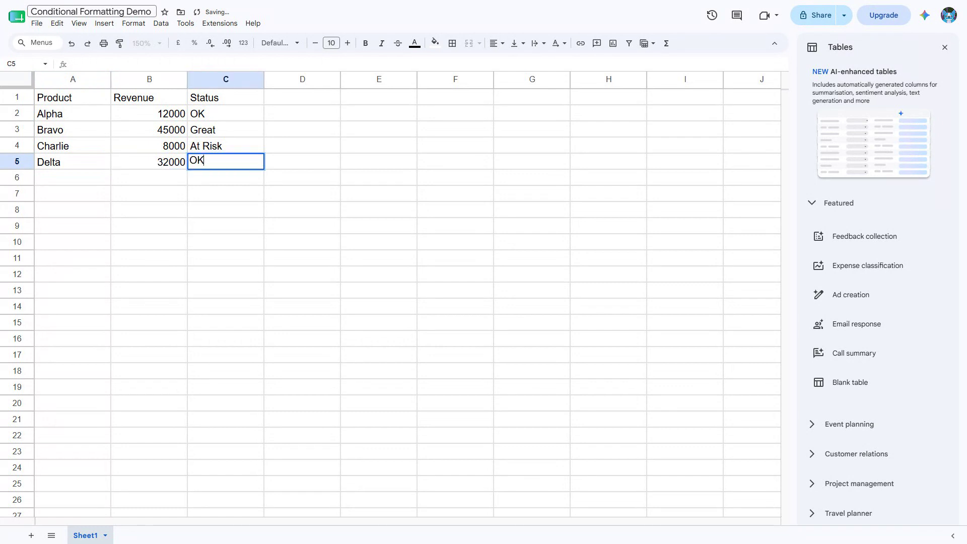
{"action": "key", "text": "Return"}
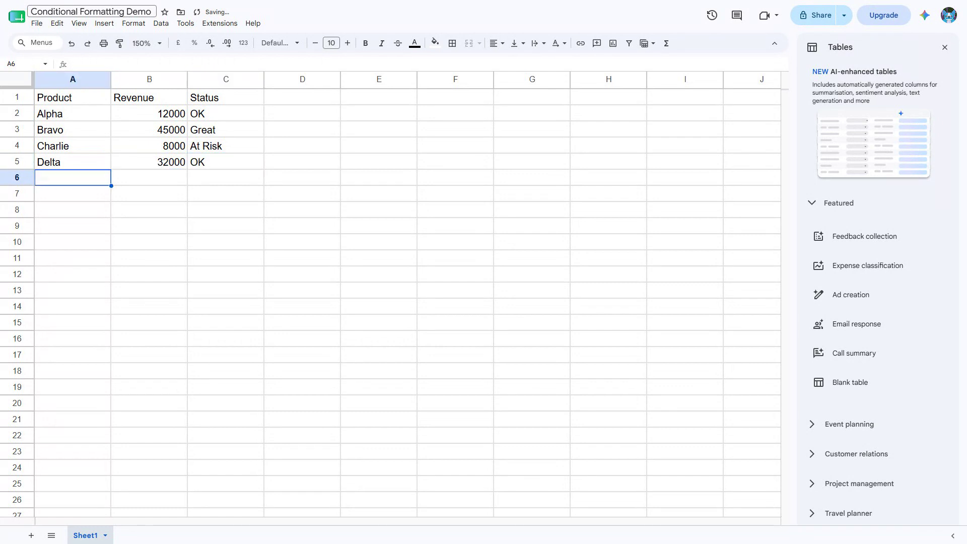
Step: Fill row 6 with product Echo, revenue 5000 and status At Risk
{"action": "type", "text": "Echo"}
{"action": "key", "text": "Tab"}
{"action": "type", "text": "5000"}
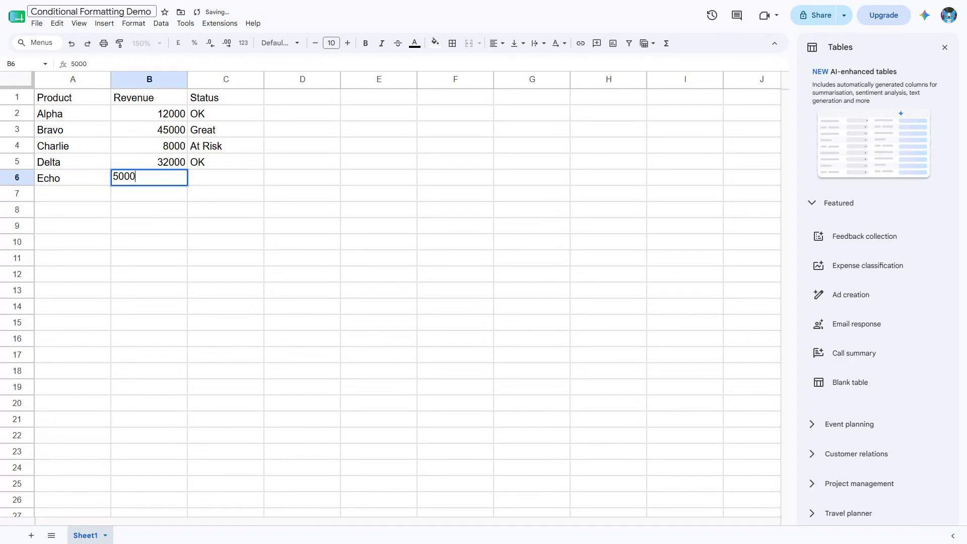
{"action": "key", "text": "Tab"}
{"action": "type", "text": "At Risk"}
{"action": "key", "text": "Return"}
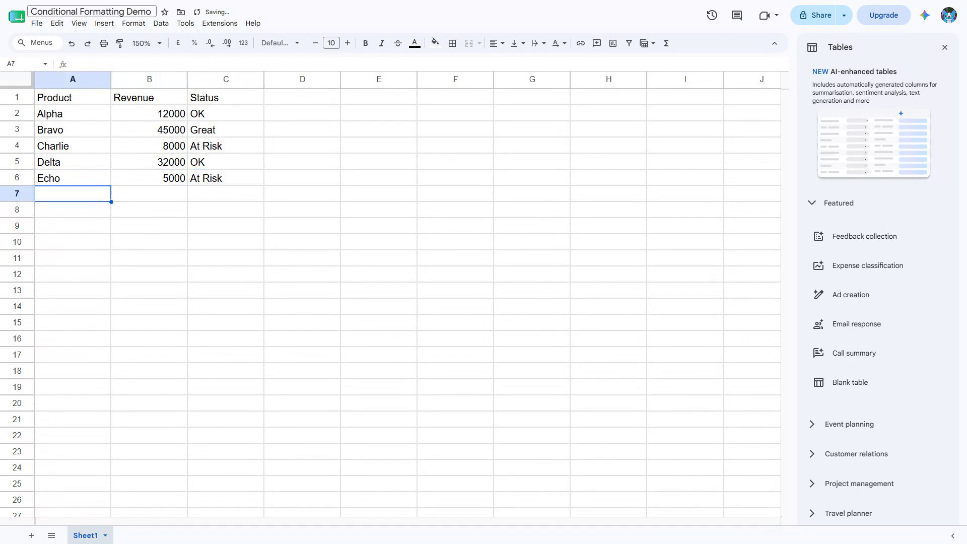
Step: Fill row 7 with product Foxtrot, revenue 27000 and status Great
{"action": "type", "text": "Foxtrot"}
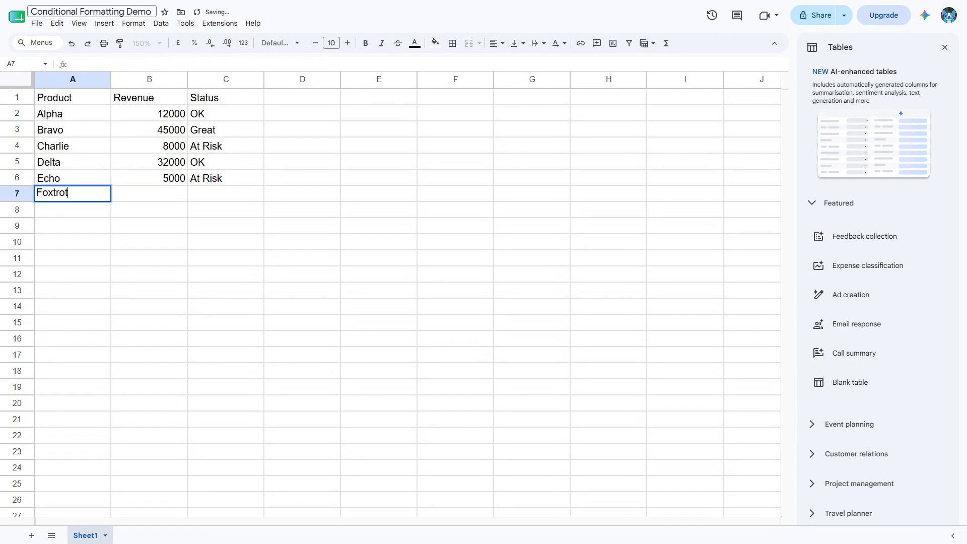
{"action": "key", "text": "Tab"}
{"action": "type", "text": "27000"}
{"action": "key", "text": "Tab"}
{"action": "type", "text": "Great"}
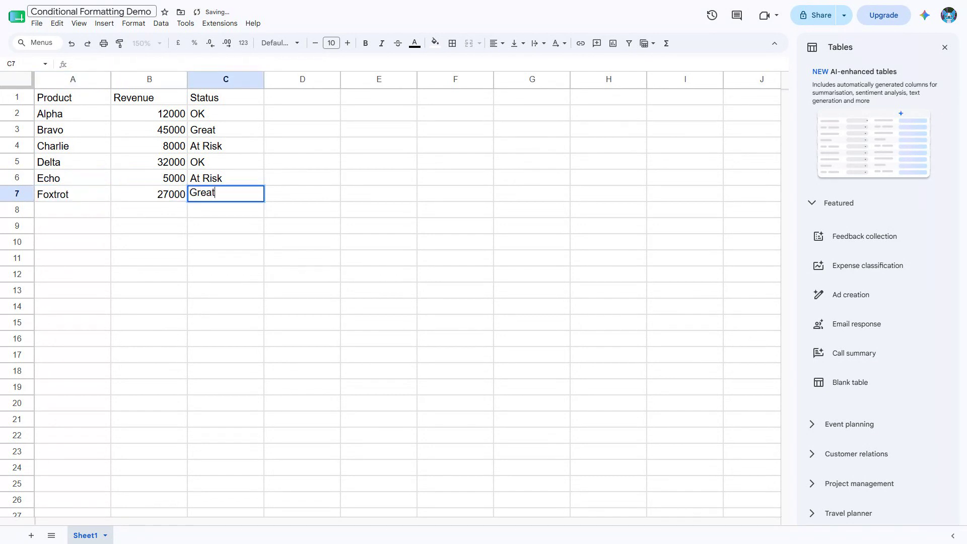
{"action": "key", "text": "Return"}
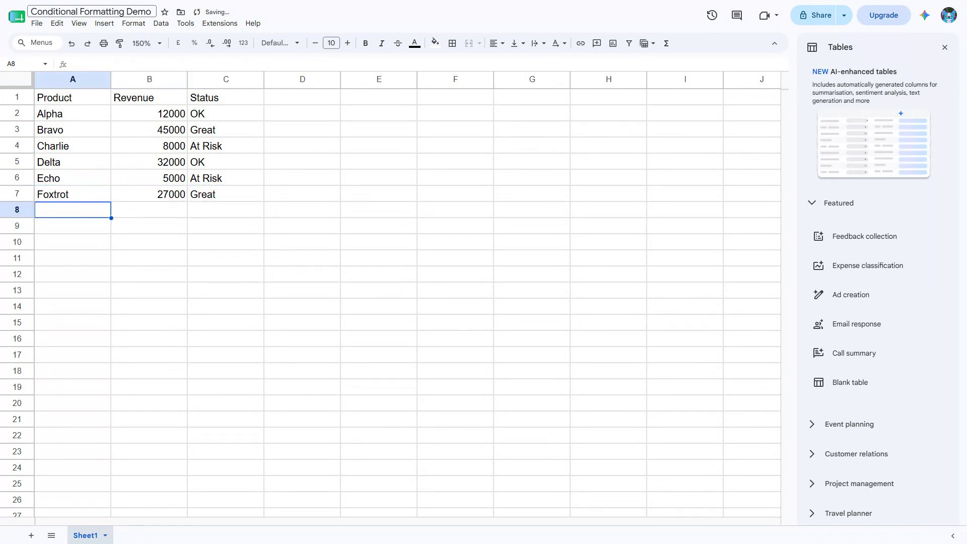
Step: Add a single-colour conditional formatting rule to B2:B7 that highlights values greater than 30000 in the default green style
{"action": "key", "text": "ctrl+a"}
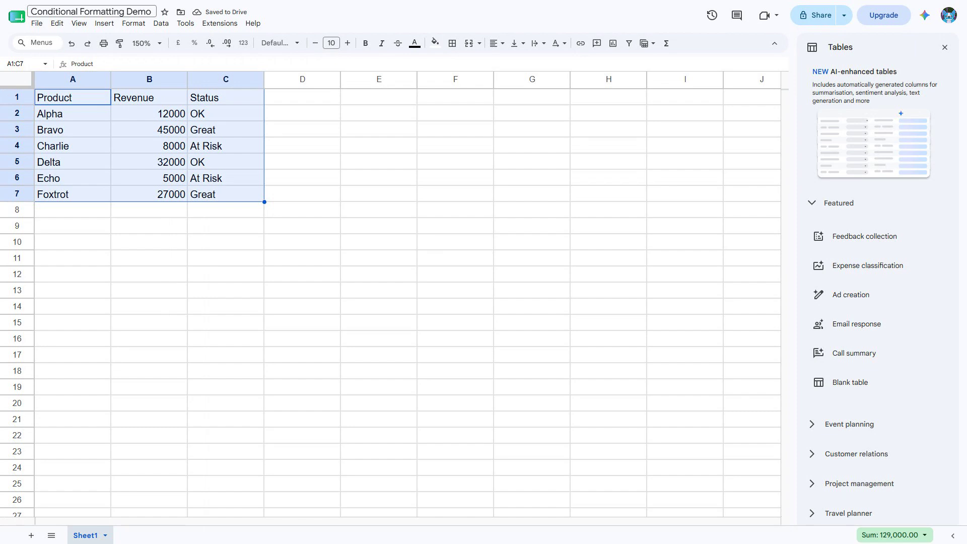
{"action": "left_click_drag", "start_coordinate": [149, 114], "coordinate": [150, 194]}
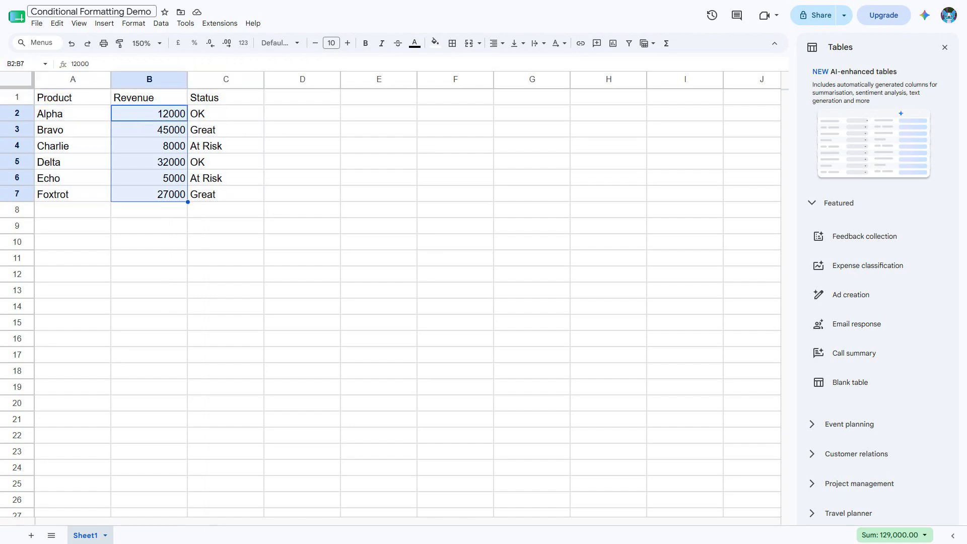
{"action": "left_click", "coordinate": [133, 23]}
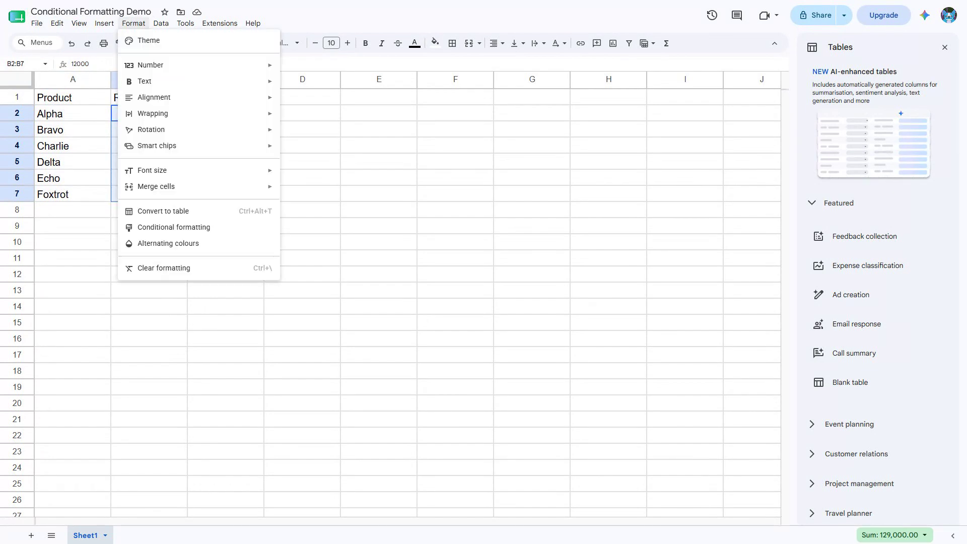
{"action": "left_click", "coordinate": [174, 227]}
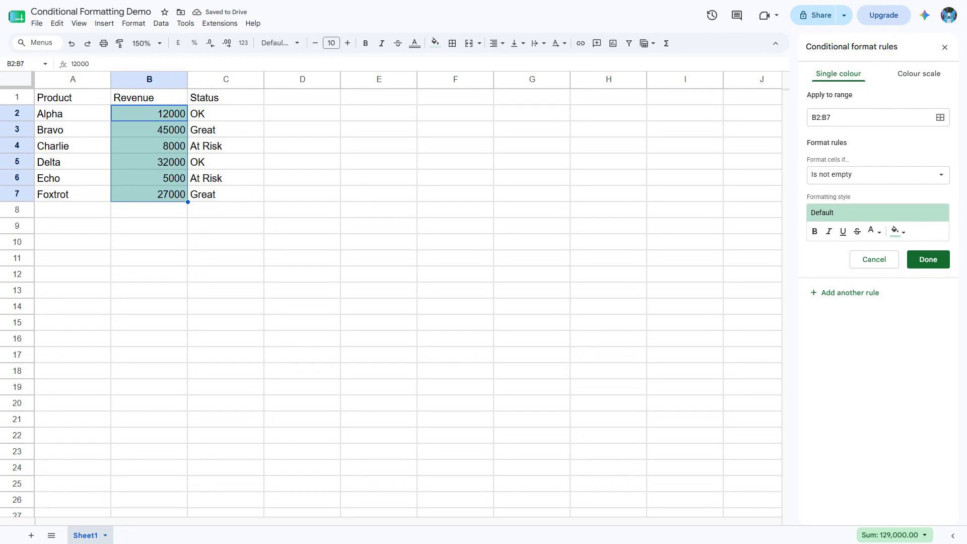
{"action": "left_click", "coordinate": [878, 175]}
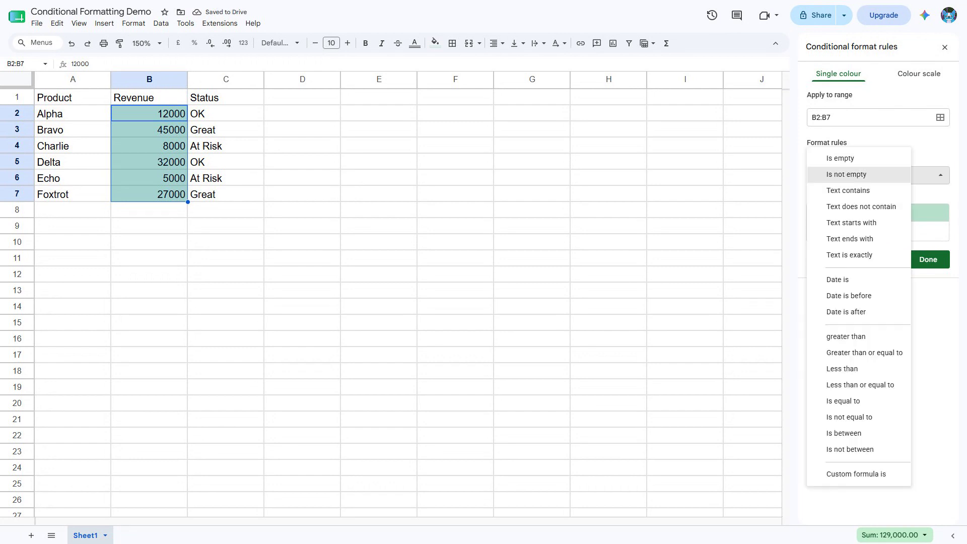
{"action": "left_click", "coordinate": [846, 336]}
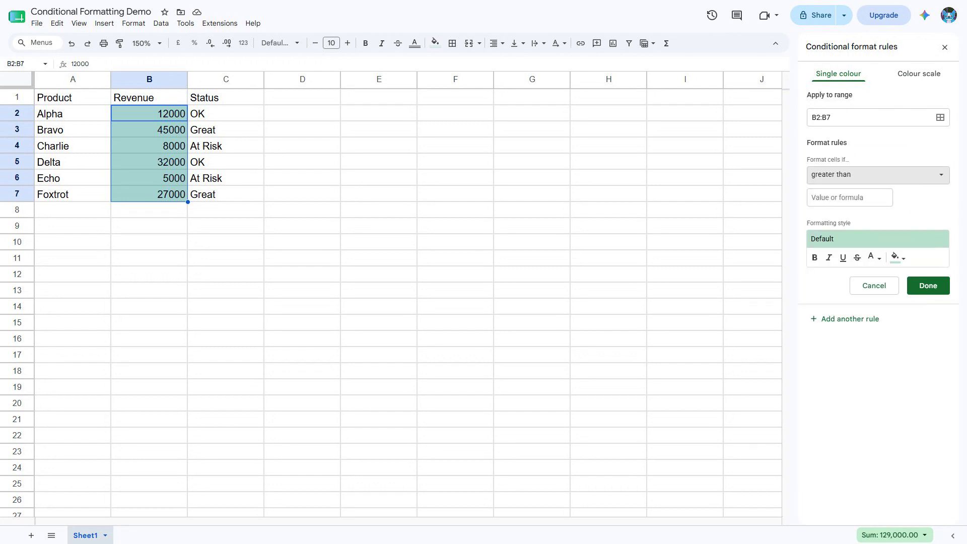
{"action": "left_click", "coordinate": [849, 197]}
{"action": "type", "text": "30000"}
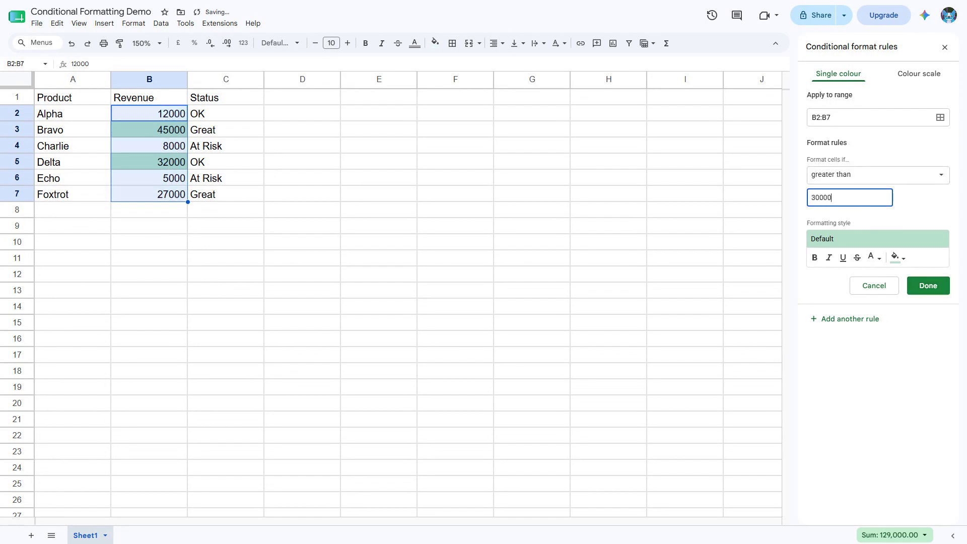
{"action": "left_click", "coordinate": [928, 286]}
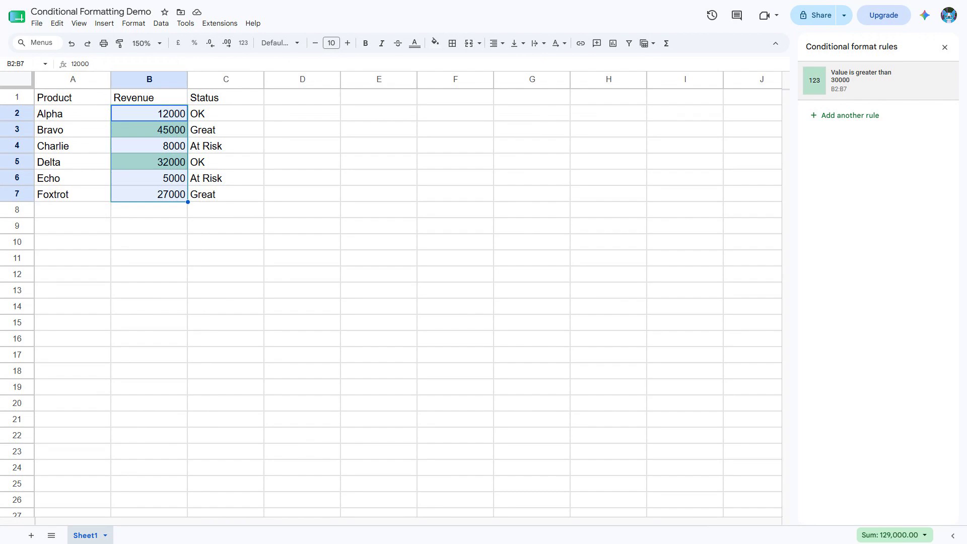
Step: Copy the Revenue data in B1:B7 and paste only its values into column D starting at D1
{"action": "left_click", "coordinate": [23, 64]}
{"action": "type", "text": "B1:B7"}
{"action": "key", "text": "Return"}
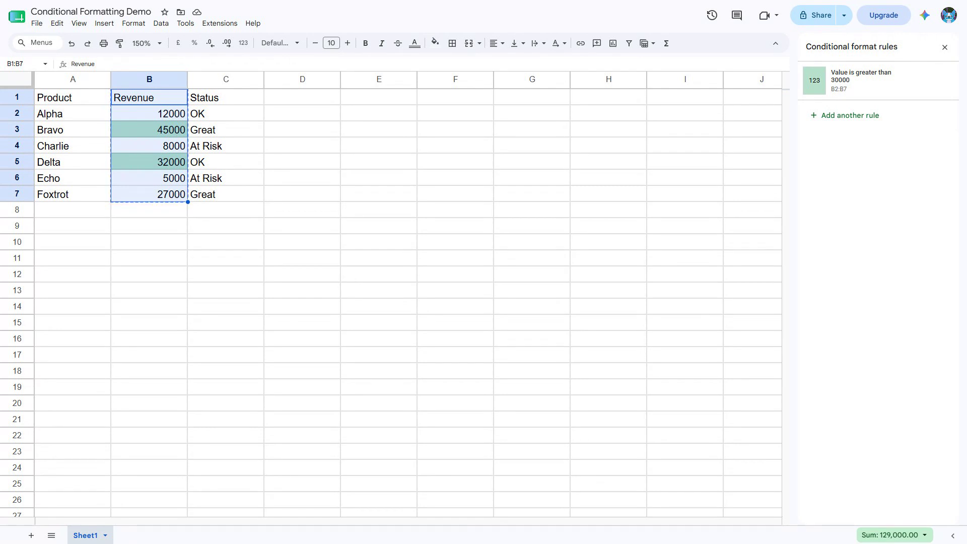
{"action": "left_click", "coordinate": [22, 64]}
{"action": "type", "text": "D1"}
{"action": "key", "text": "Return"}
{"action": "key", "text": "ctrl+v"}
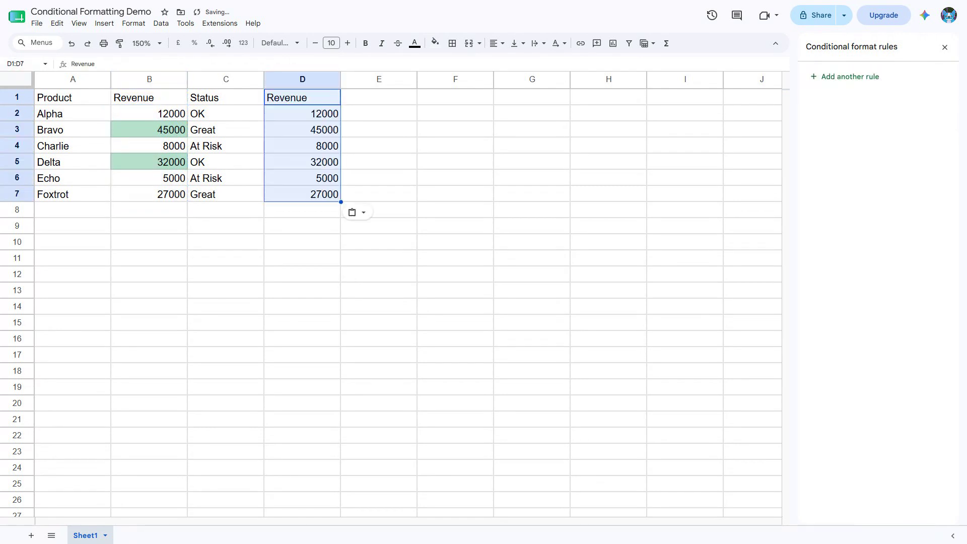
Step: Change the header in cell D1 to "Revenue Scale"
{"action": "left_click", "coordinate": [23, 64]}
{"action": "type", "text": "D1"}
{"action": "key", "text": "Return"}
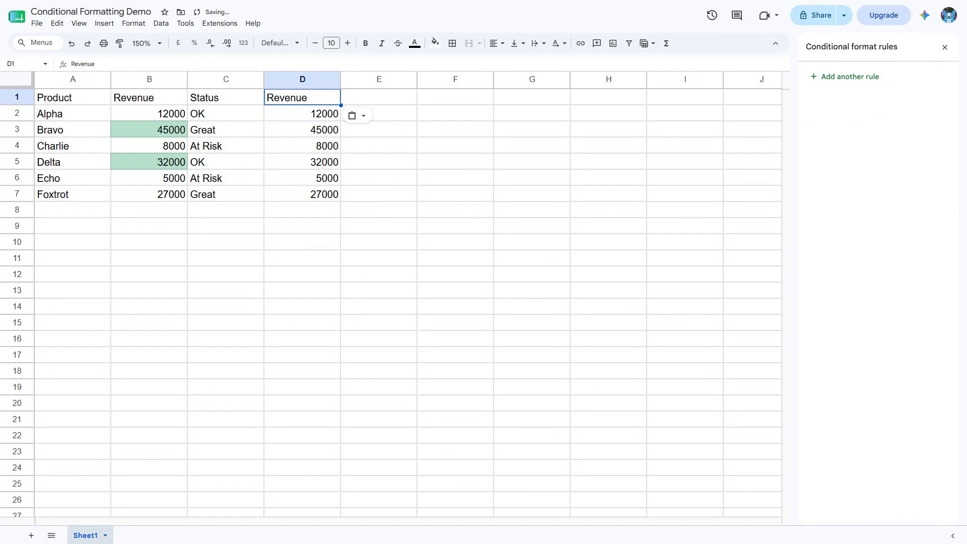
{"action": "type", "text": "Revenue Scale"}
{"action": "key", "text": "Return"}
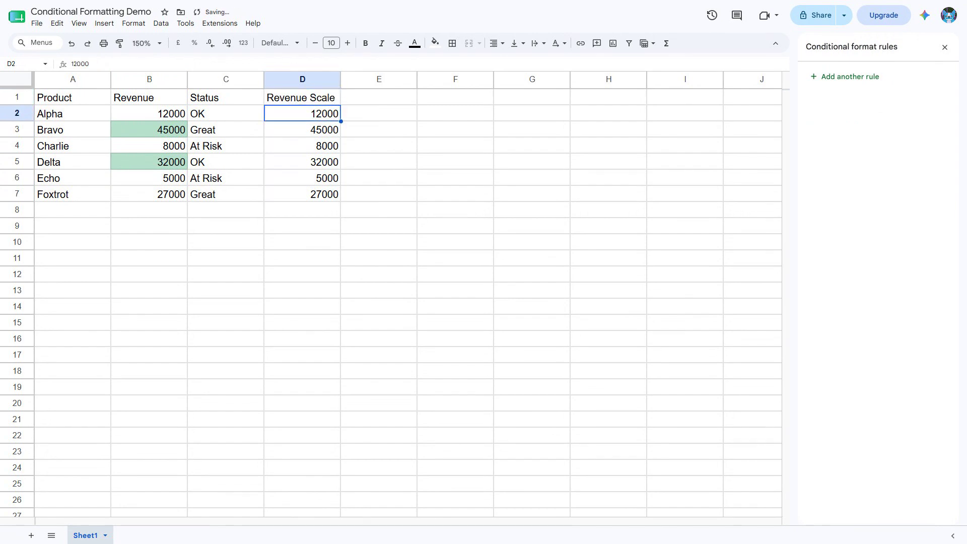
Step: Add a conditional formatting colour scale rule to D2:D7 using the default green gradient from min value to max value
{"action": "key", "text": "ctrl+shift+Down"}
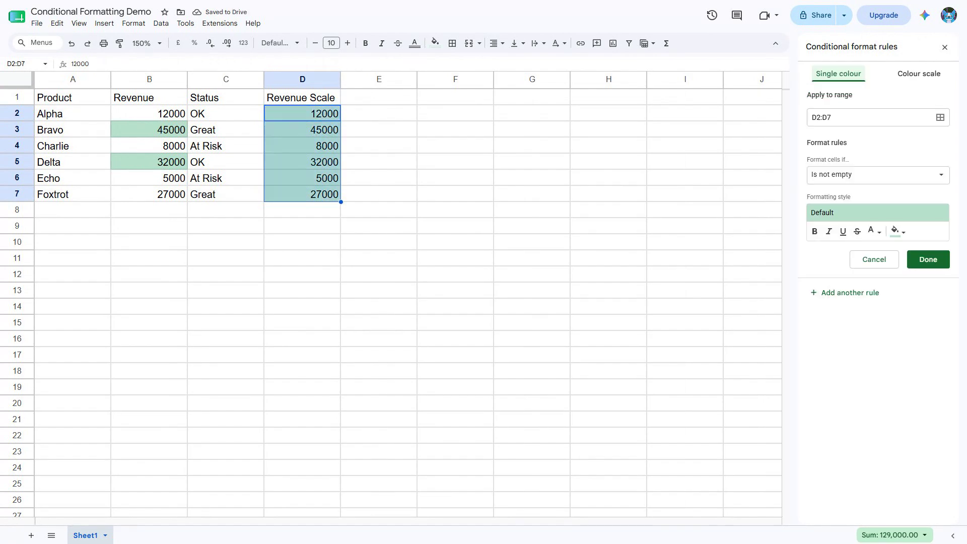
{"action": "left_click", "coordinate": [919, 74]}
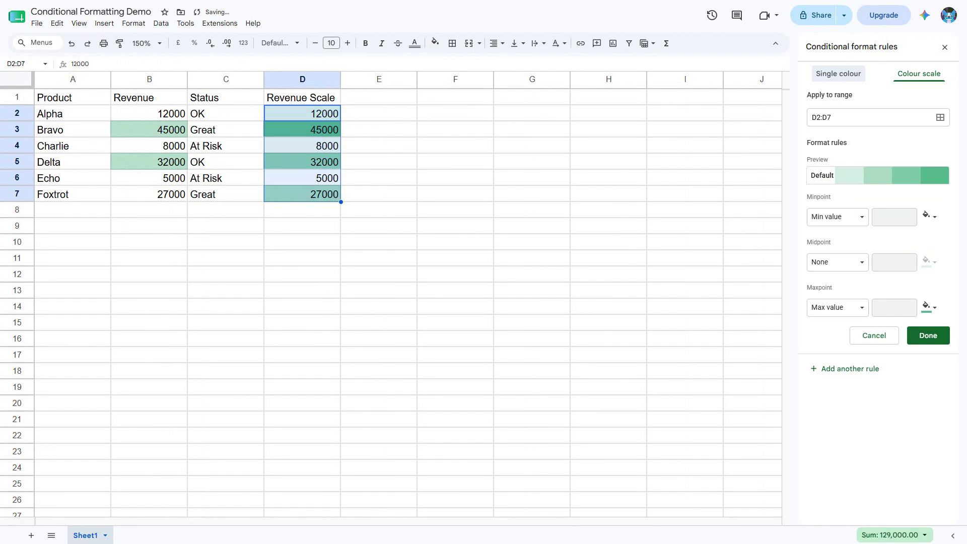
{"action": "left_click", "coordinate": [929, 336]}
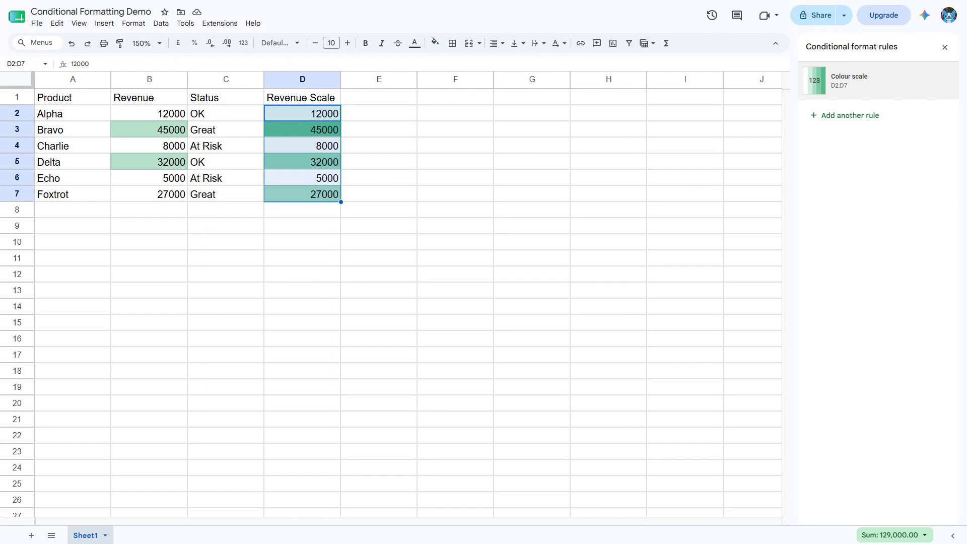
Step: Copy the product table in A1:C7 and paste it starting at cell F1
{"action": "left_click", "coordinate": [23, 64]}
{"action": "type", "text": "A1:C7"}
{"action": "key", "text": "Return"}
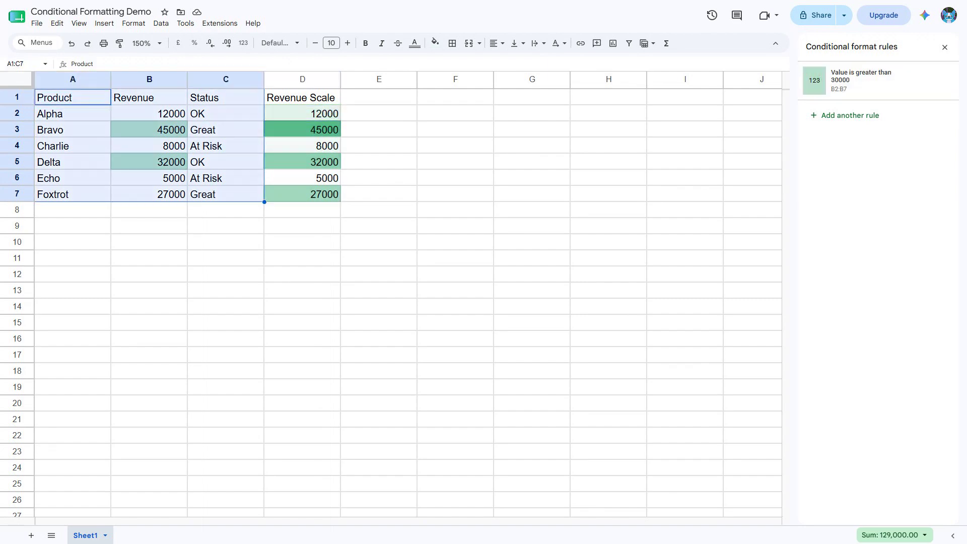
{"action": "key", "text": "ctrl+c"}
{"action": "left_click", "coordinate": [456, 98]}
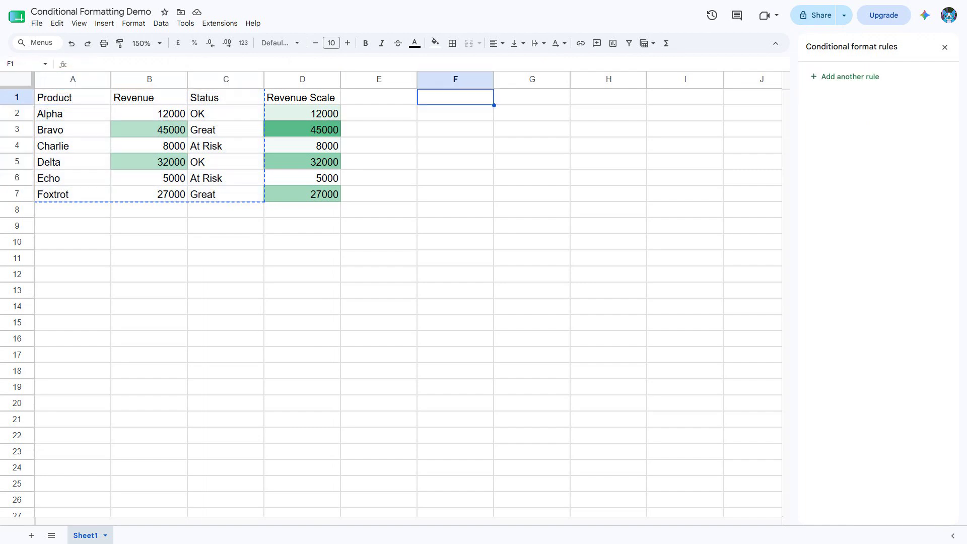
{"action": "key", "text": "ctrl+v"}
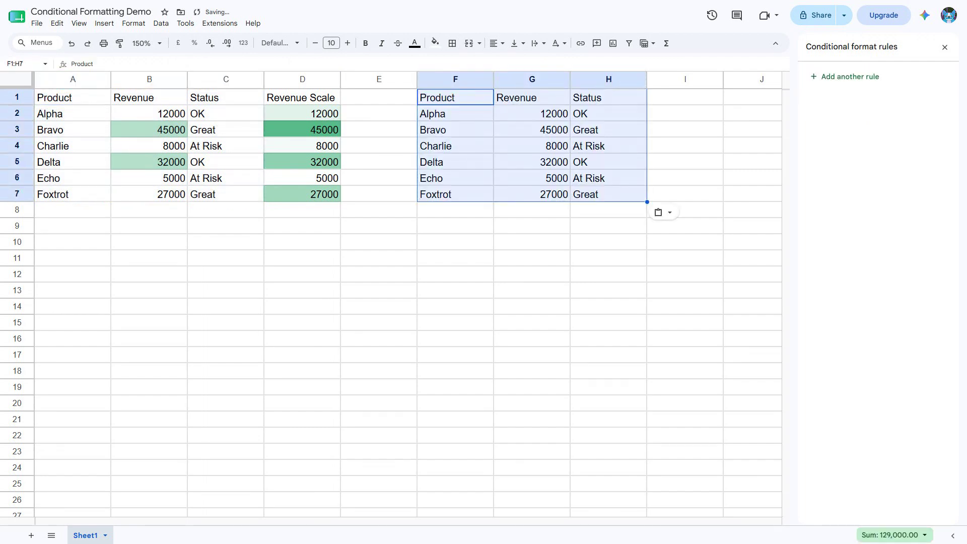
Step: Add a single-colour conditional formatting rule to F2:H7 with the custom formula =H2="At Risk" and the default green style
{"action": "left_click_drag", "start_coordinate": [455, 113], "coordinate": [608, 194]}
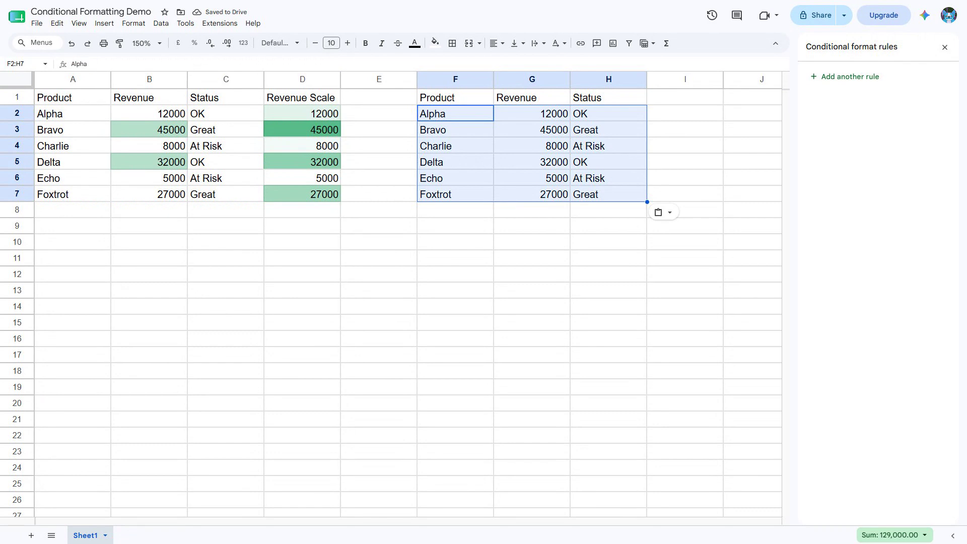
{"action": "left_click", "coordinate": [845, 76]}
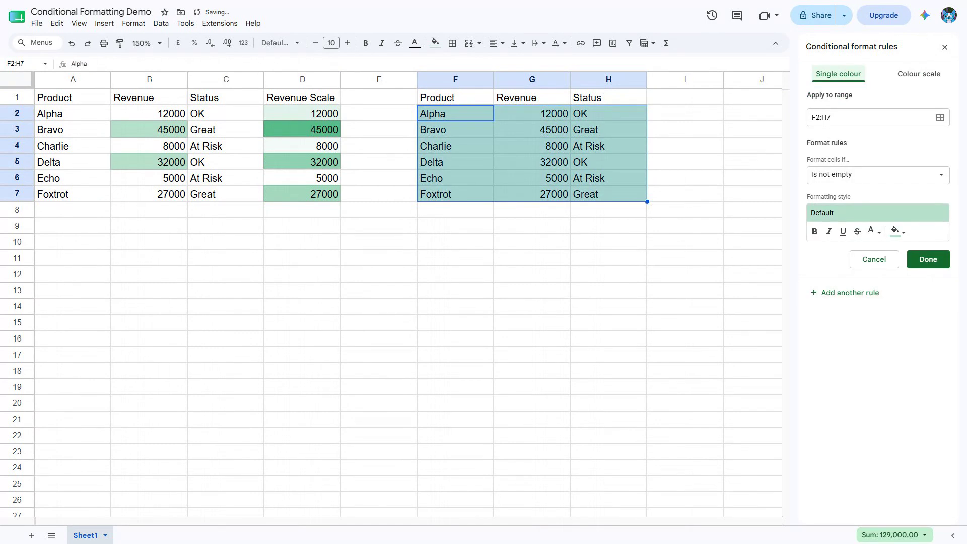
{"action": "left_click", "coordinate": [878, 175]}
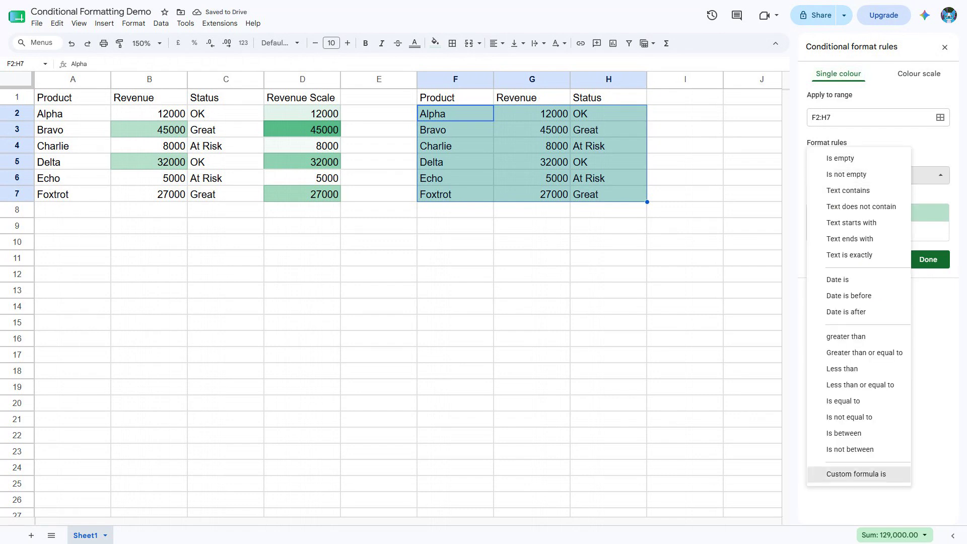
{"action": "left_click", "coordinate": [856, 474]}
{"action": "left_click", "coordinate": [850, 198]}
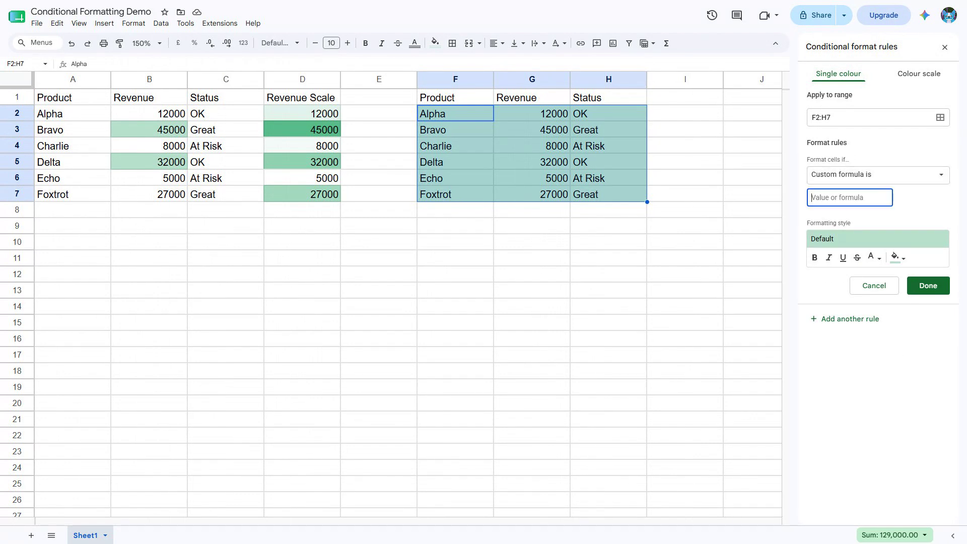
{"action": "type", "text": "=H2=\"At Risk\""}
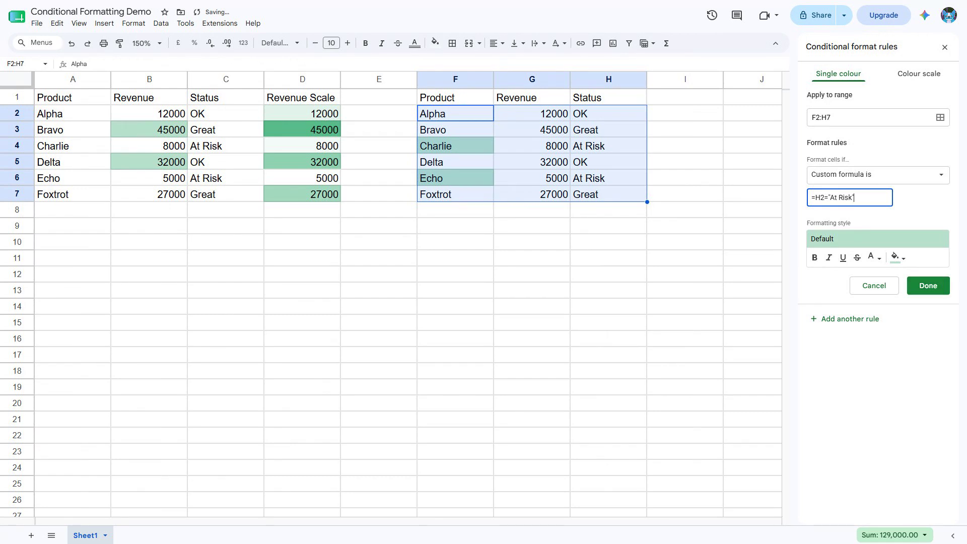
{"action": "left_click", "coordinate": [928, 285]}
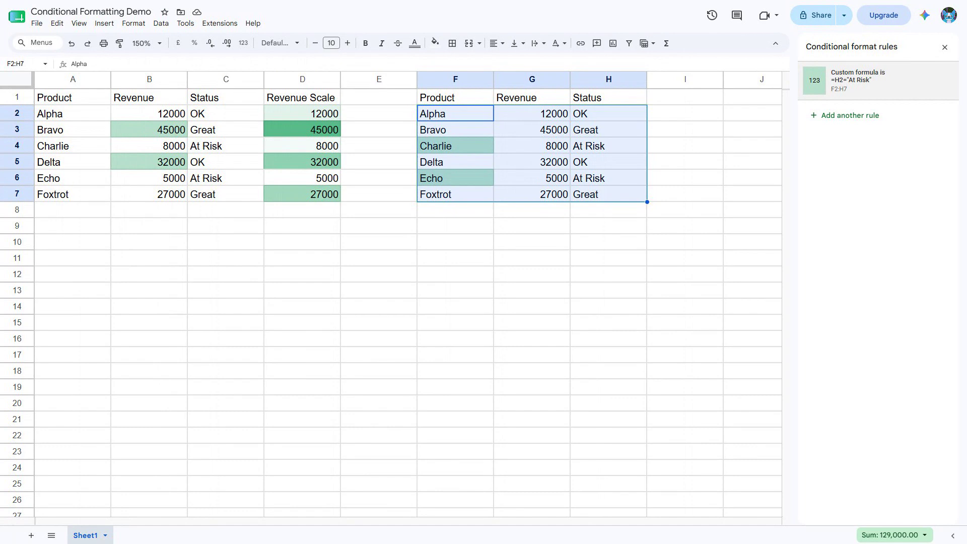
Step: Change the custom formula of the F2:H7 conditional formatting rule to =$H2="At Risk"
{"action": "left_click", "coordinate": [856, 81]}
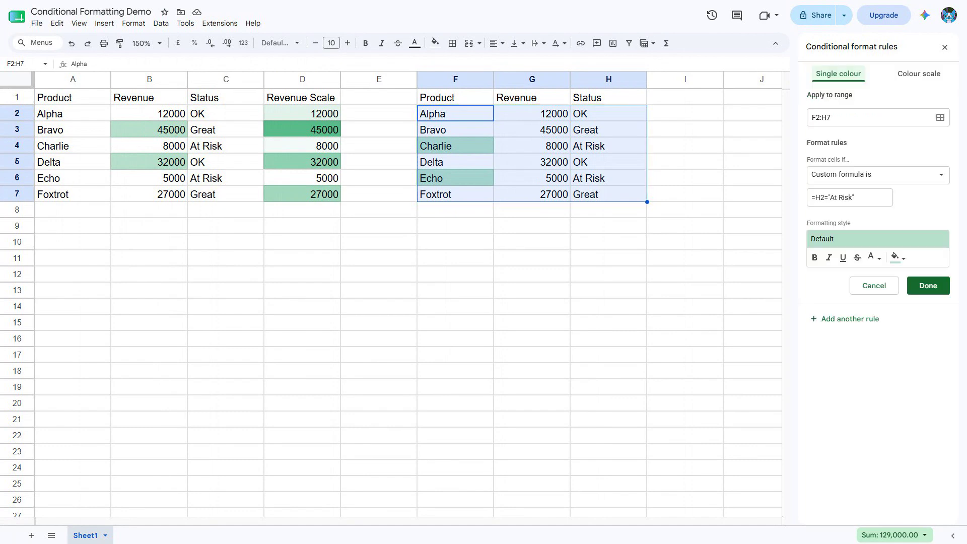
{"action": "left_click", "coordinate": [850, 198]}
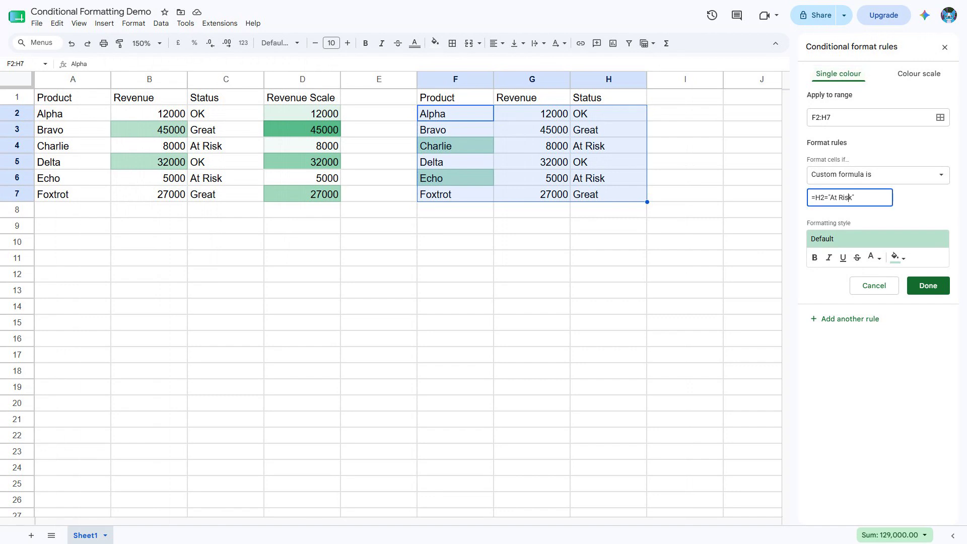
{"action": "key", "text": "ctrl+a"}
{"action": "type", "text": "=$H2=\"At Risk"}
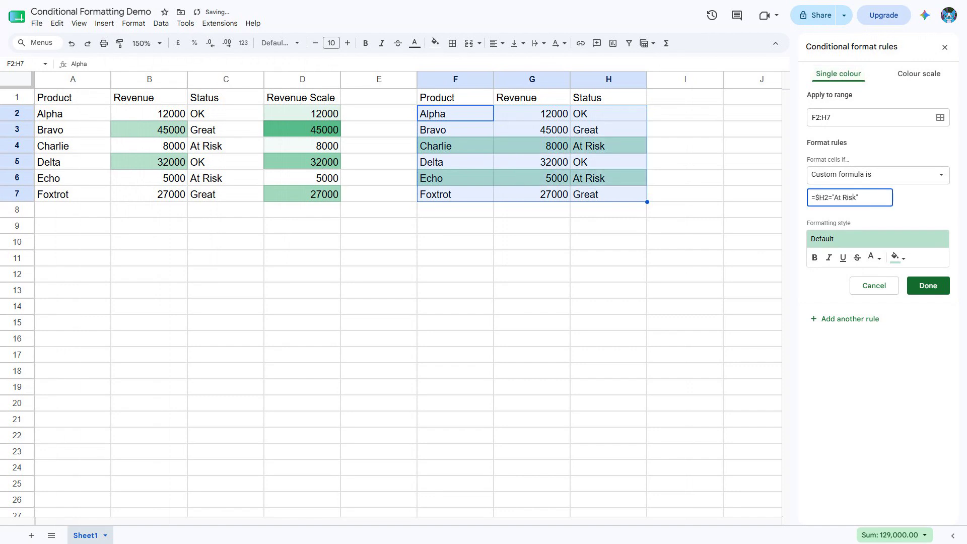
{"action": "left_click", "coordinate": [929, 285]}
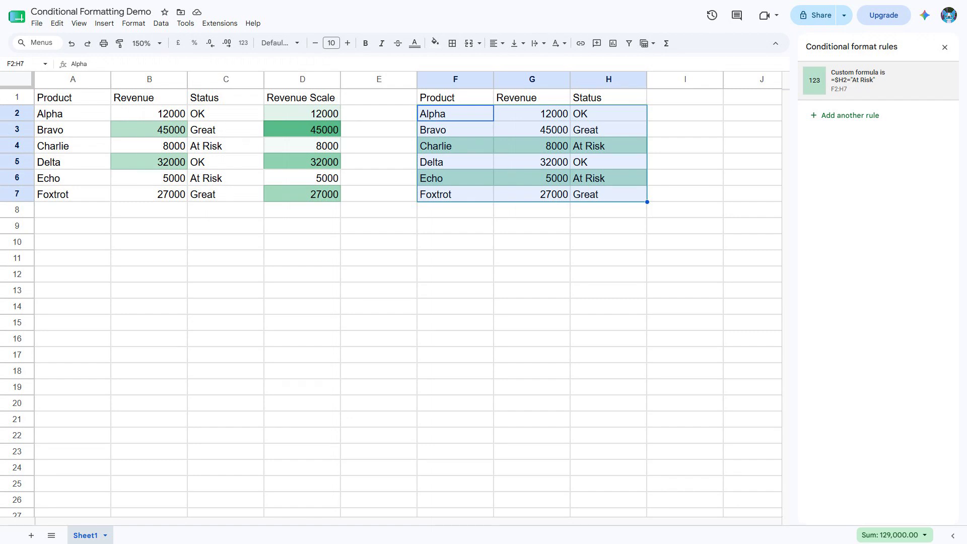
Step: Select A1:H7 to review all its conditional formatting rules, and return the selection to cell A1
{"action": "left_click", "coordinate": [16, 64]}
{"action": "type", "text": "A1:H7"}
{"action": "key", "text": "Return"}
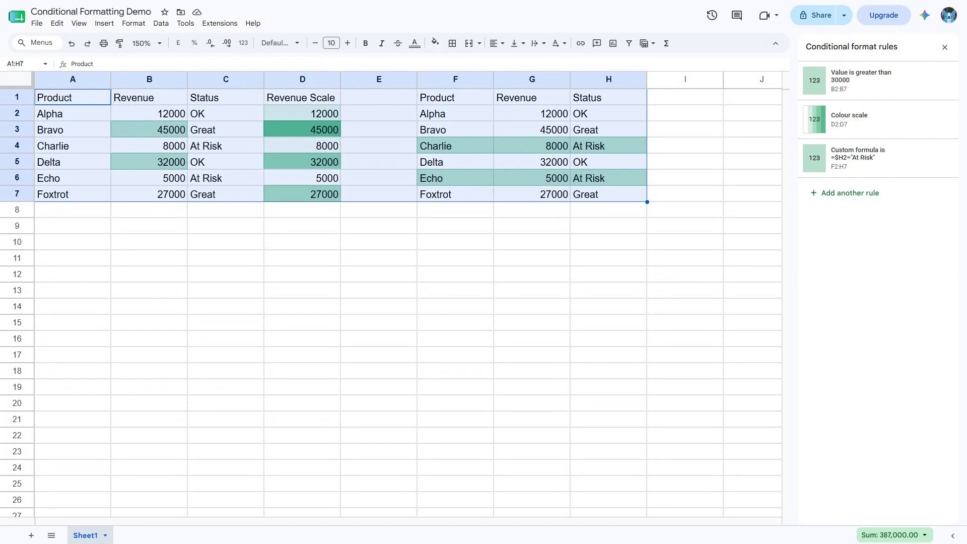
{"action": "left_click", "coordinate": [73, 97]}
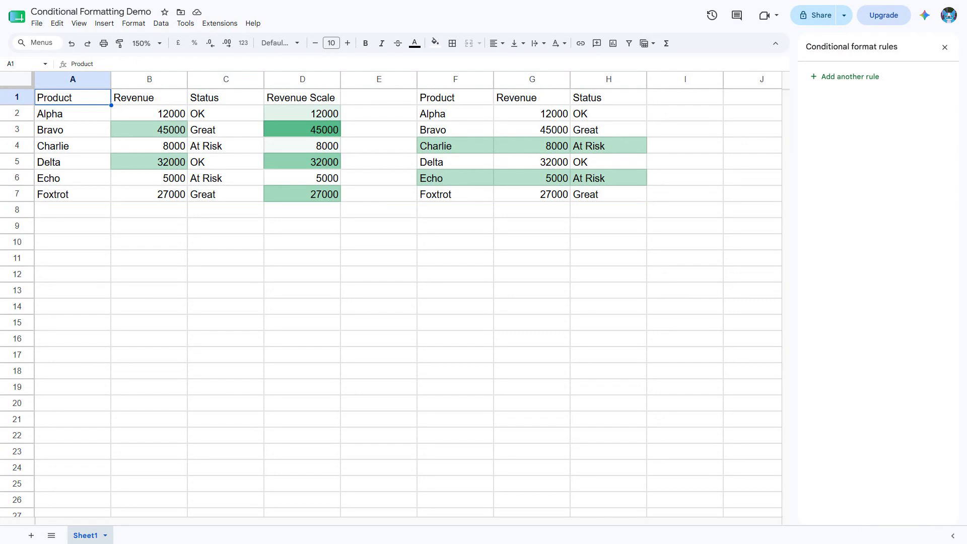